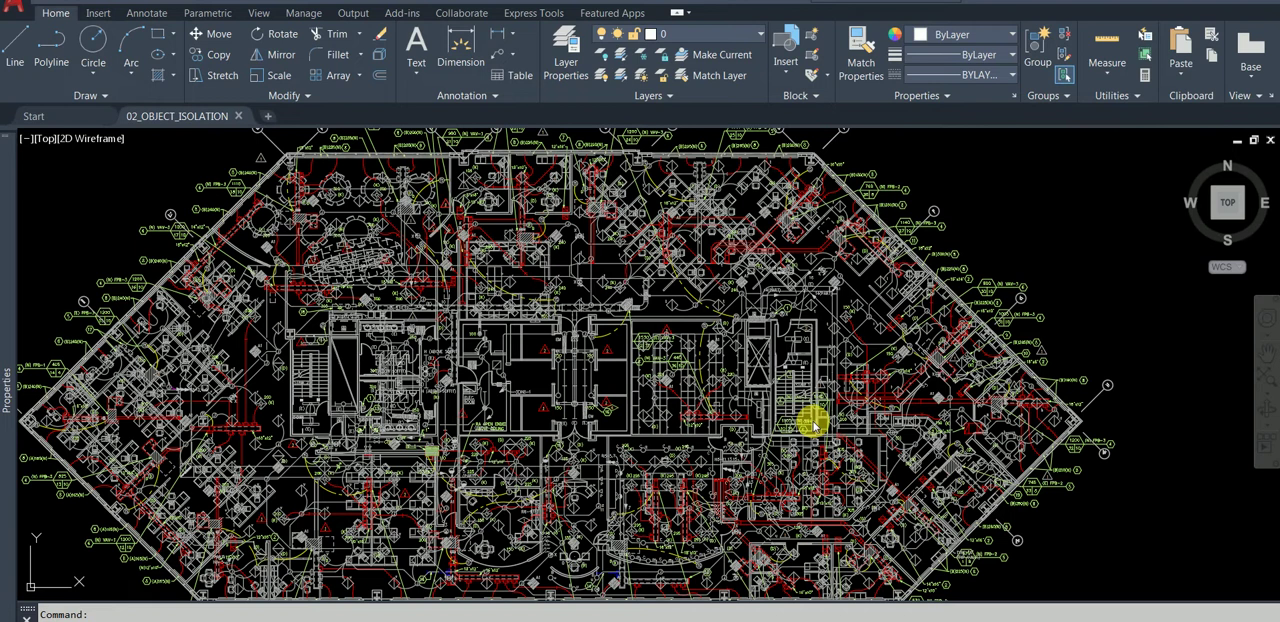
scroll(981, 202, "down", 2)
scroll(981, 202, "up", 2)
- Cancel an accidental selection window and shift the floor plan view slightly
left_click(981, 202)
key("Escape")
scroll(617, 300, "up", 2)
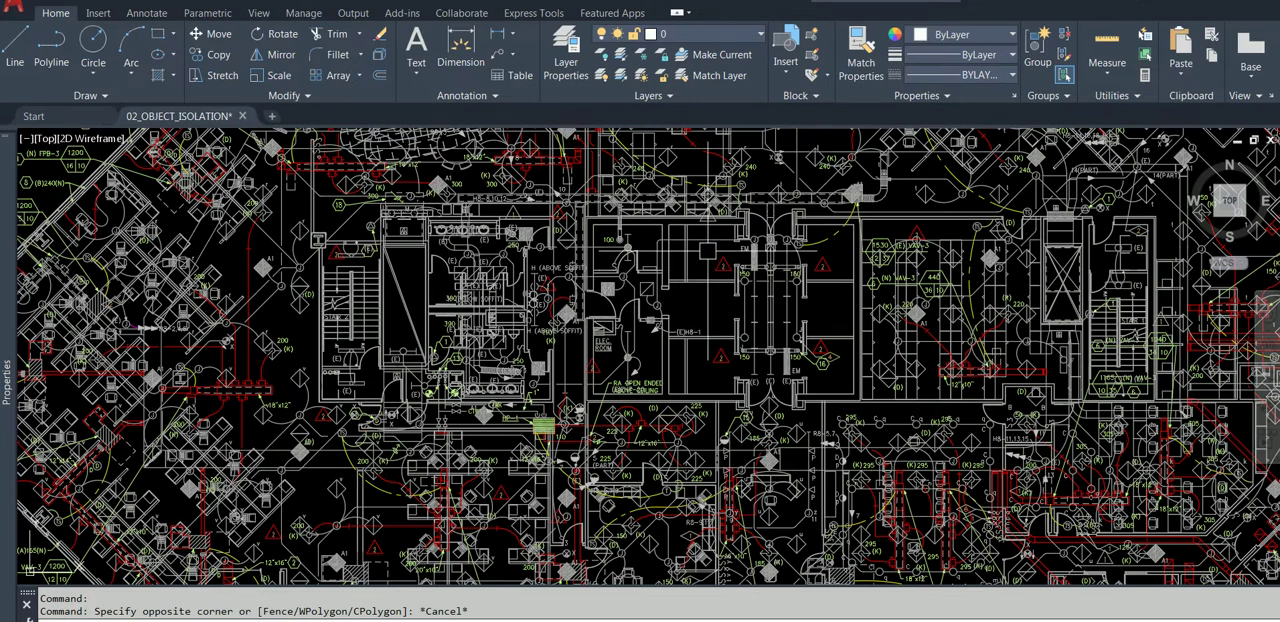
middle_click_drag(640, 357, 630, 379)
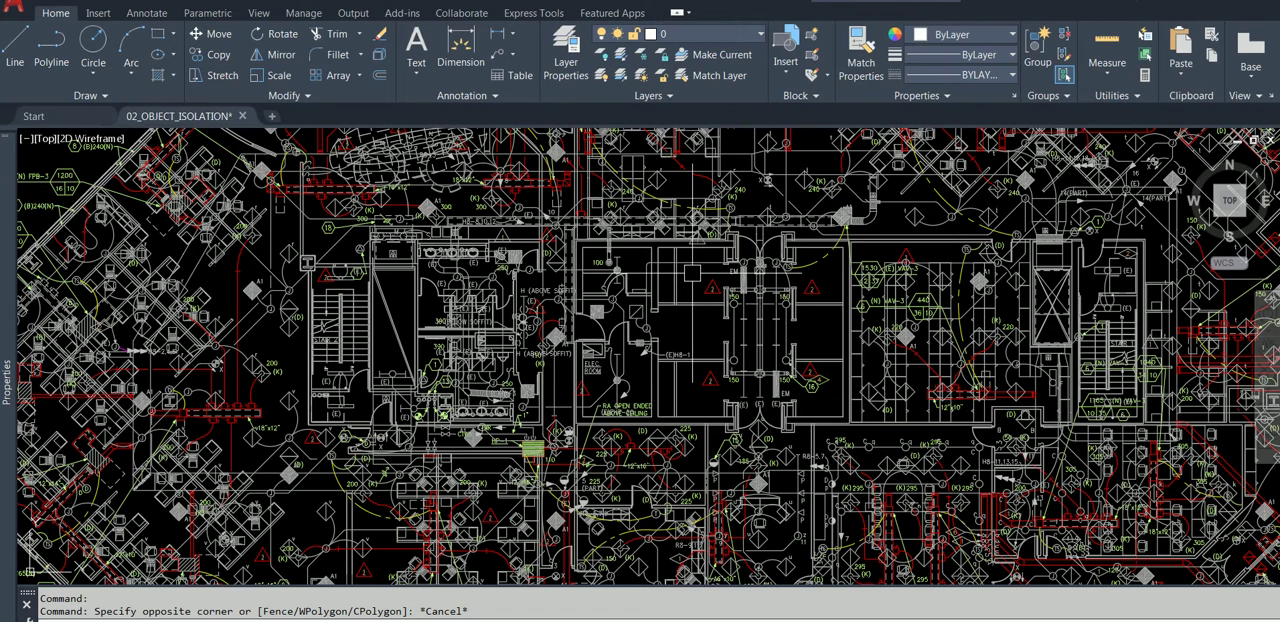
scroll(640, 357, "down", 5)
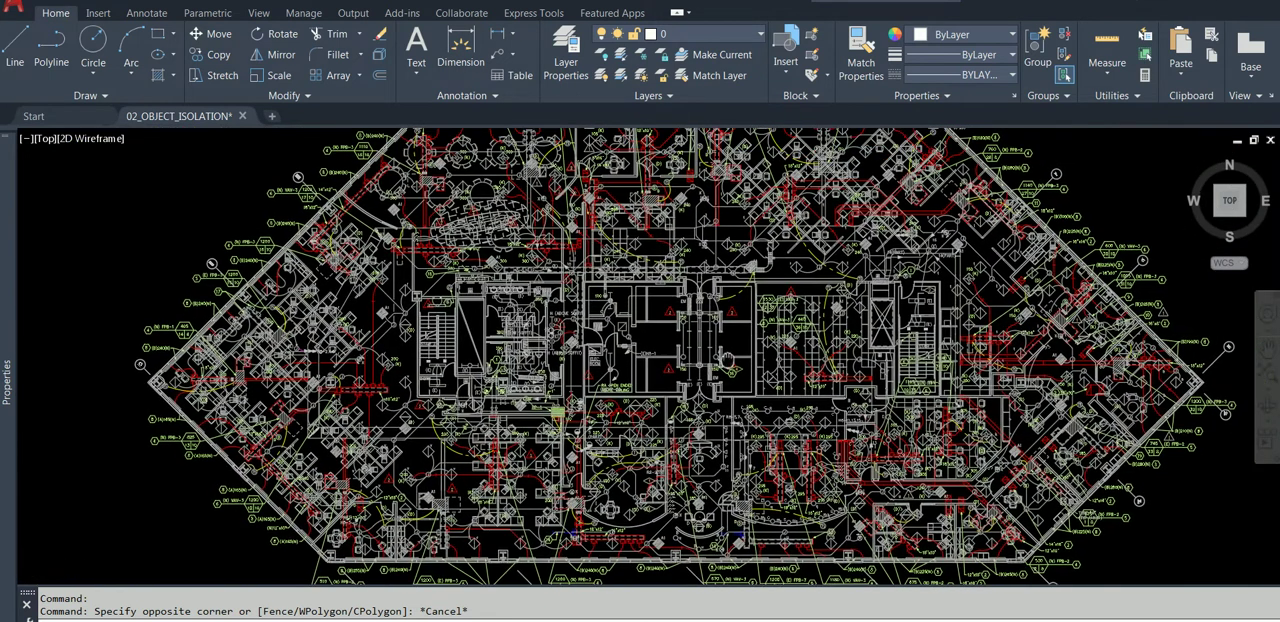
mouse_move(722, 372)
scroll(356, 298, "up", 3)
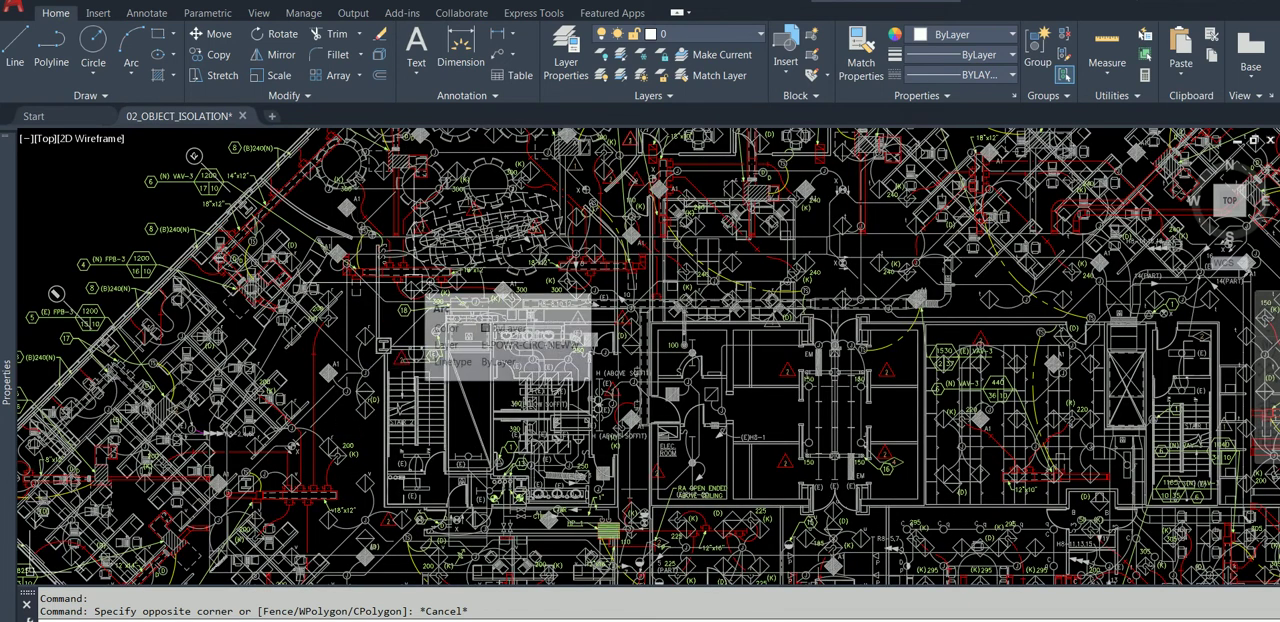
type("laywalk")
- Walk the layers to show only A-AWD-MULL, then end the walk restoring all layers
key("Return")
left_click(957, 289)
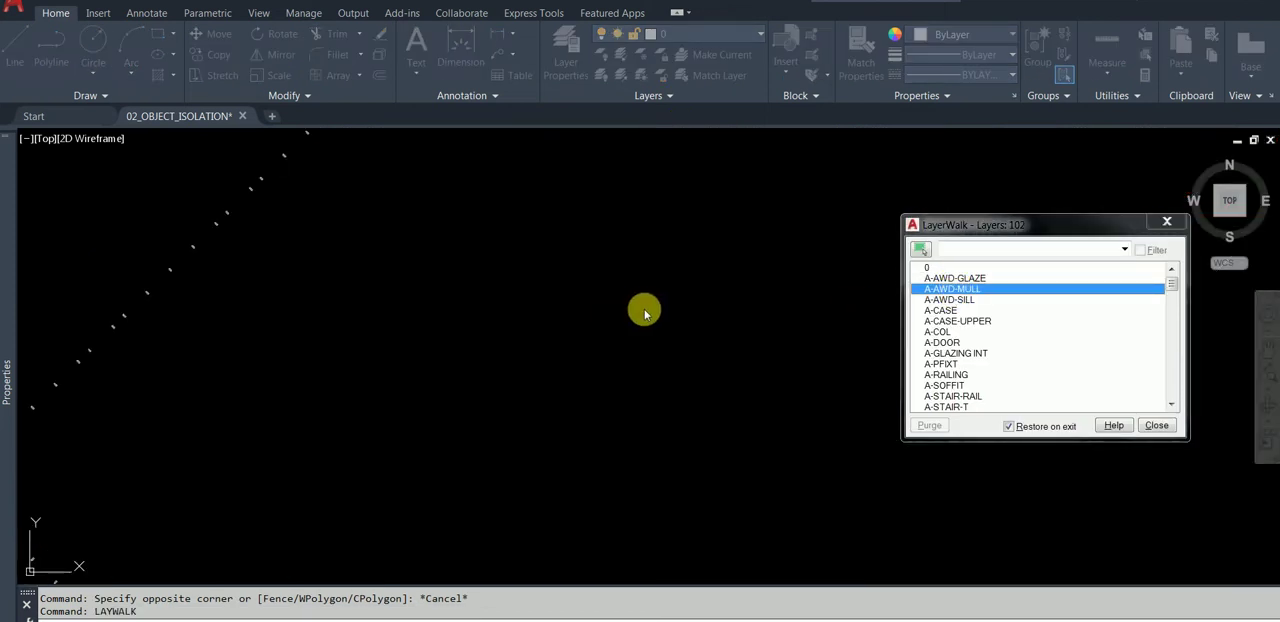
scroll(1040, 285, "down", 1)
left_click(1157, 222)
scroll(640, 360, "down", 5)
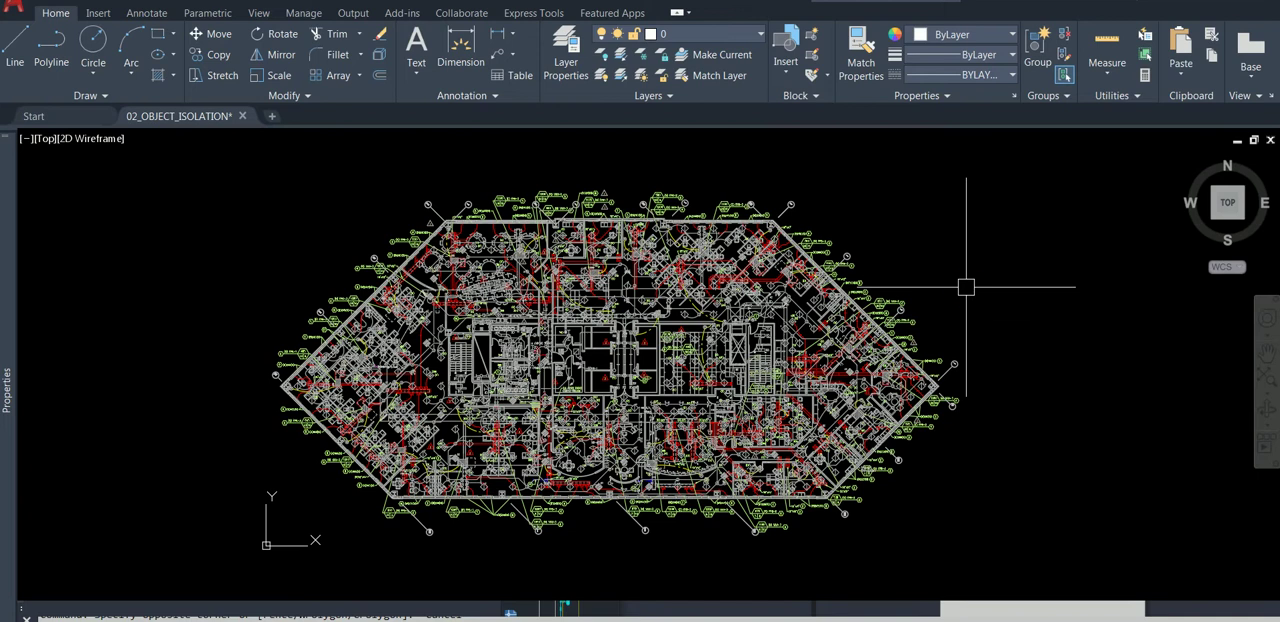
type("LAYWALK")
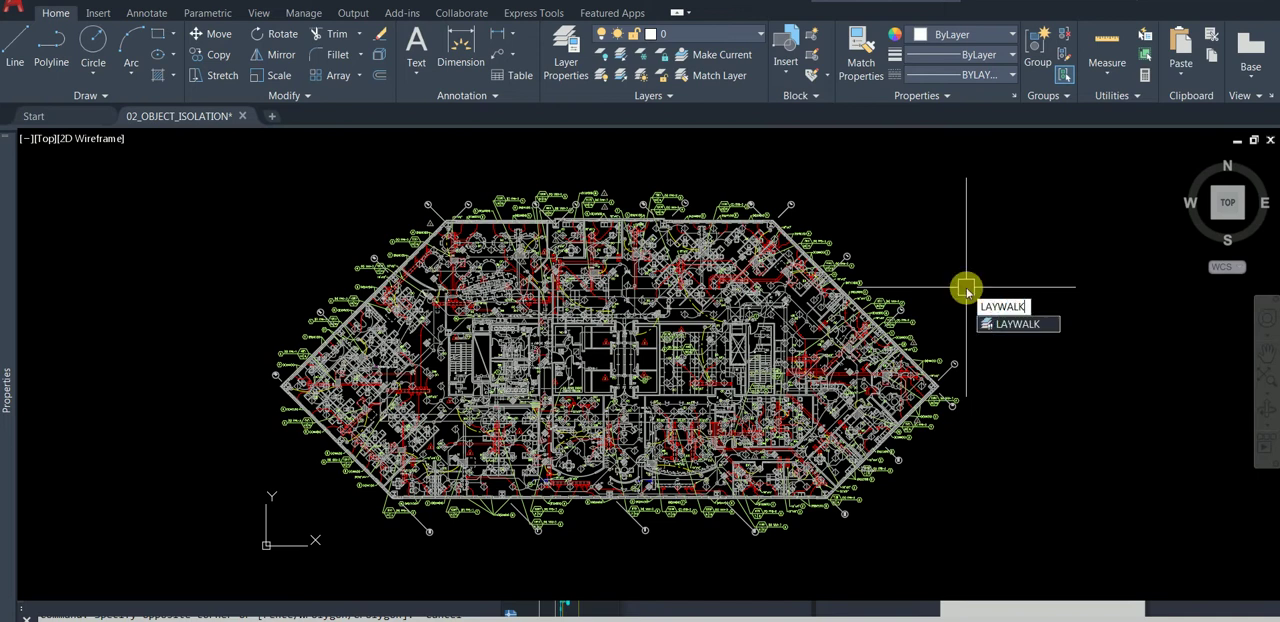
- Restart the layer walk and step through A-CASE, A-COL, A-DOOR and A-PFIXT
key("Return")
left_click(967, 289)
left_click(968, 300)
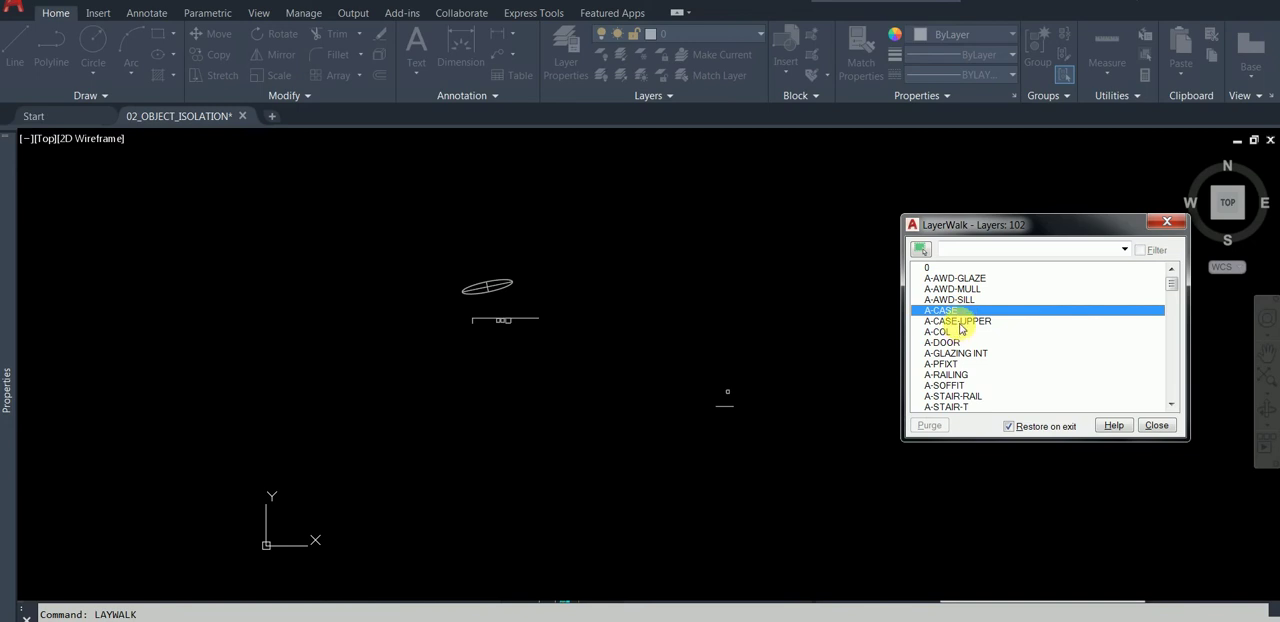
left_click(958, 321)
left_click(958, 342)
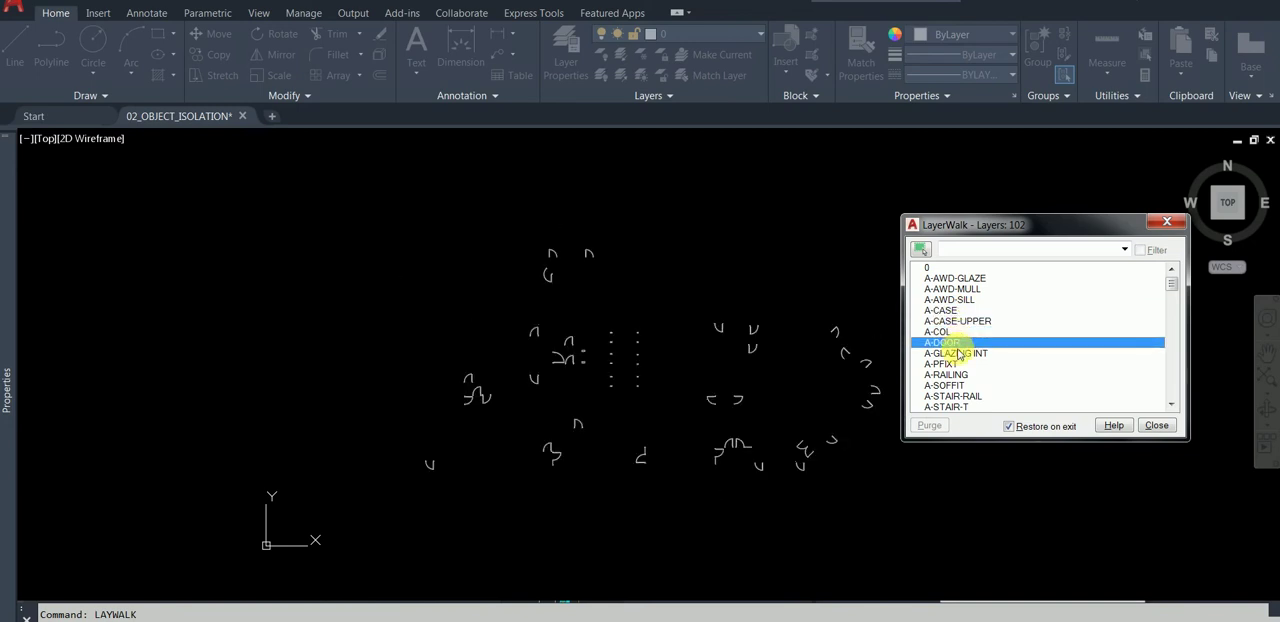
left_click(958, 353)
- Step through A-RAILING, A-SOFFIT, A-STAIR-RAIL and A-TPART to A-WALL-GYP
left_click(960, 374)
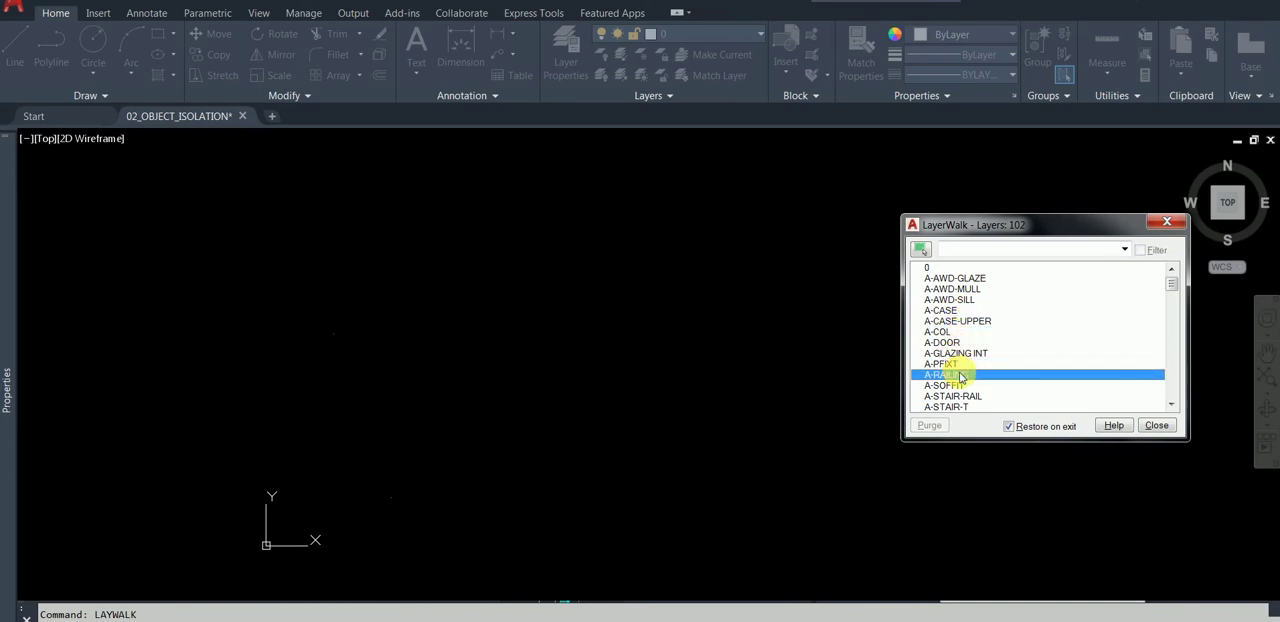
left_click(960, 385)
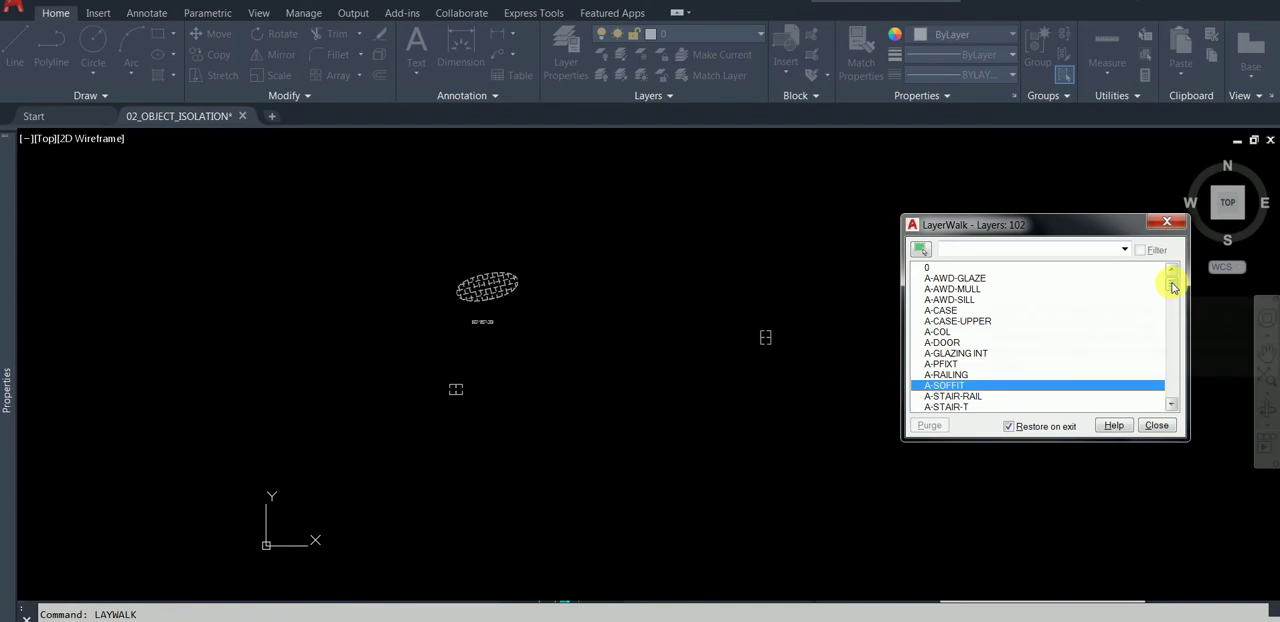
left_click_drag(1173, 288, 1173, 299)
left_click(955, 322)
left_click(950, 342)
left_click(948, 375)
- Step through A-WALL-INT, A-WALL-MASONRY, A-XGRIDS, CONDUIT, DAMPER and DEFPOINTS layers
left_click(952, 385)
scroll(962, 385, "down", 1)
left_click(960, 385)
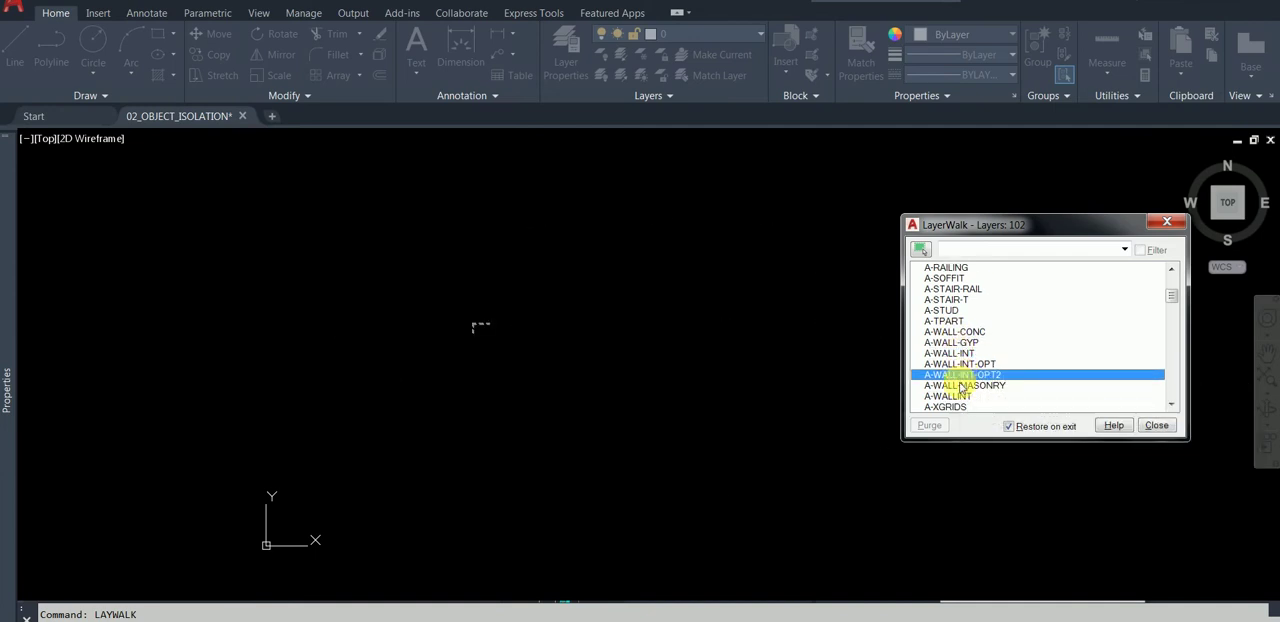
scroll(960, 387, "down", 1)
scroll(960, 387, "down", 2)
left_click(962, 378)
left_click(963, 386)
left_click(962, 397)
scroll(965, 385, "down", 3)
left_click(966, 375)
scroll(967, 390, "down", 3)
- Step through E-FIRE-NEWW, the E-LITE lighting layers and E-POWR-CIRC-DASH-NEWW
left_click(966, 386)
scroll(966, 393, "down", 3)
left_click(962, 364)
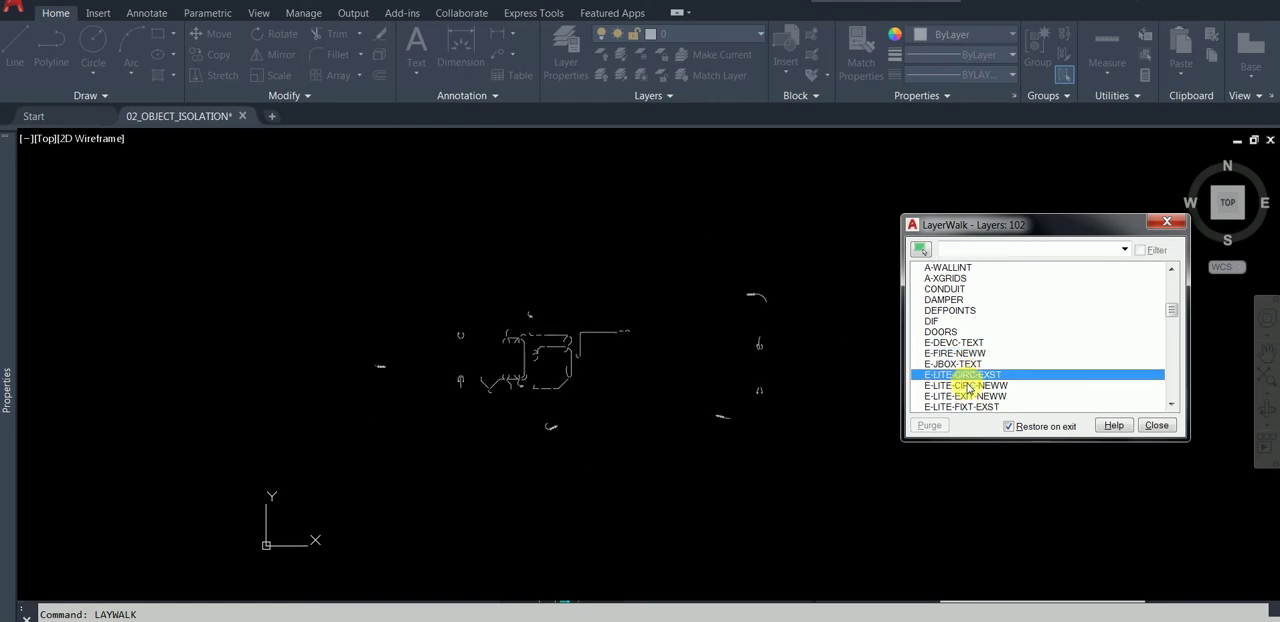
left_click(962, 385)
scroll(957, 400, "down", 3)
left_click(962, 364)
left_click(962, 374)
scroll(957, 392, "down", 3)
left_click(960, 386)
scroll(962, 396, "down", 3)
left_click(963, 388)
scroll(964, 388, "down", 3)
left_click(966, 385)
scroll(966, 385, "down", 3)
- Step through E-POWR-JBOX-NEWW, E-SWCH-TEXT and FURN-P-FREE to FURN-P-PEDS, then end the walk
left_click(966, 387)
scroll(966, 390, "down", 3)
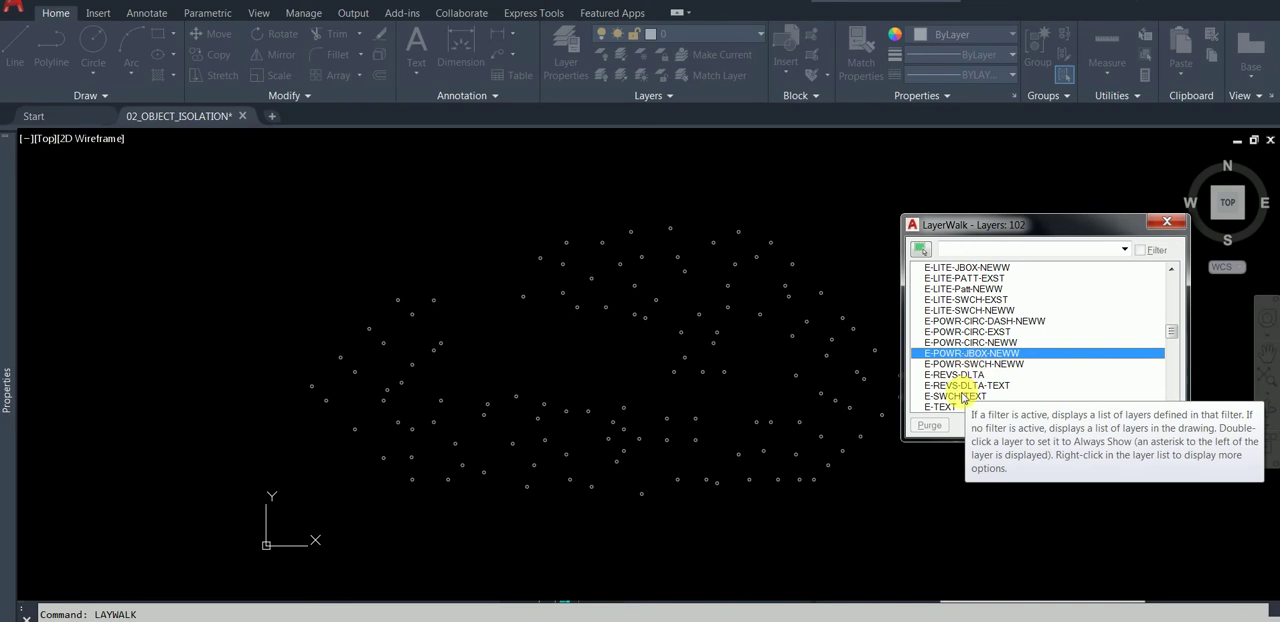
left_click(962, 397)
scroll(962, 398, "down", 9)
left_click(958, 386)
scroll(972, 380, "down", 3)
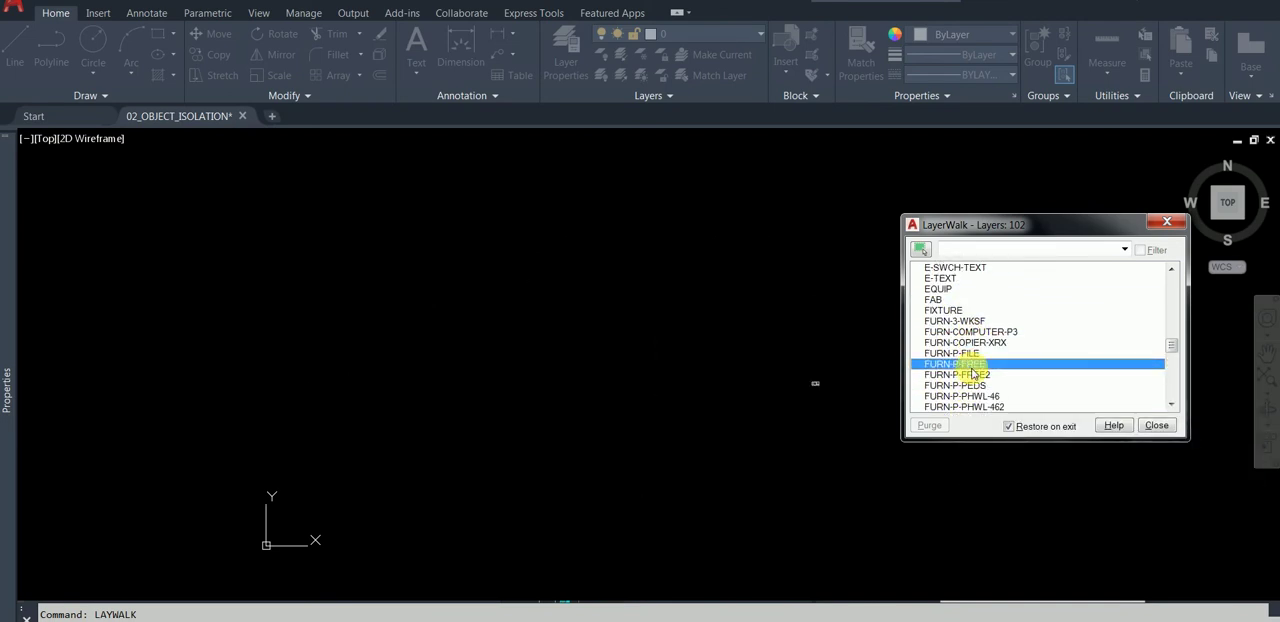
left_click(971, 388)
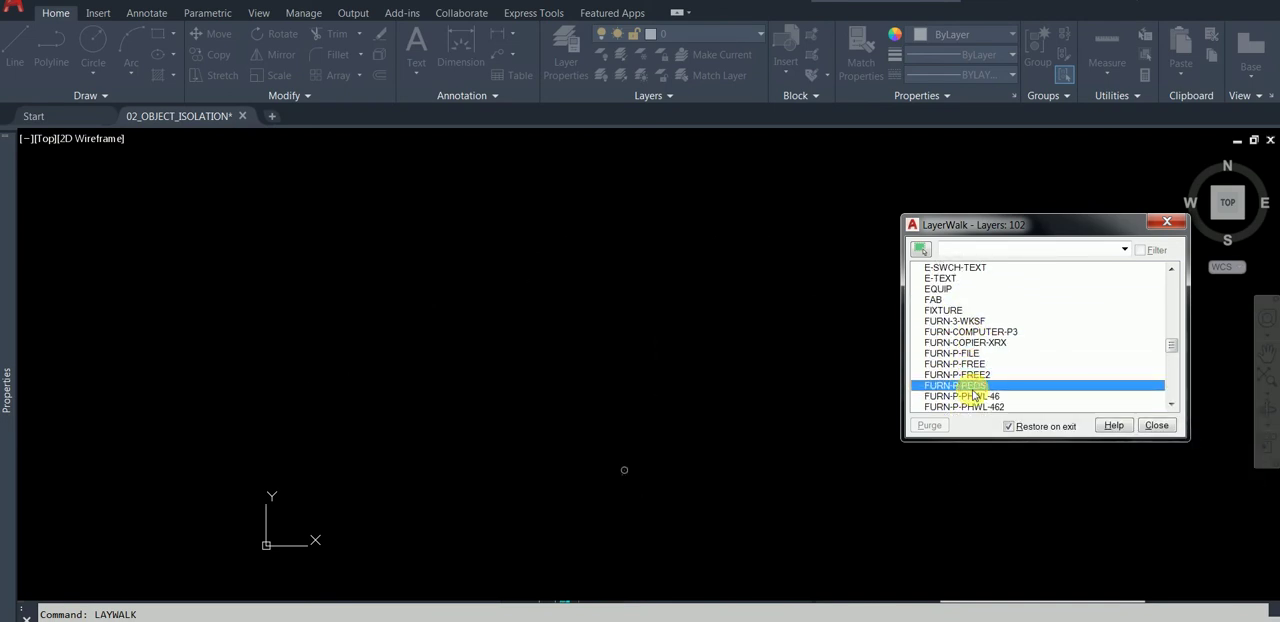
left_click(1166, 221)
scroll(618, 348, "up", 2)
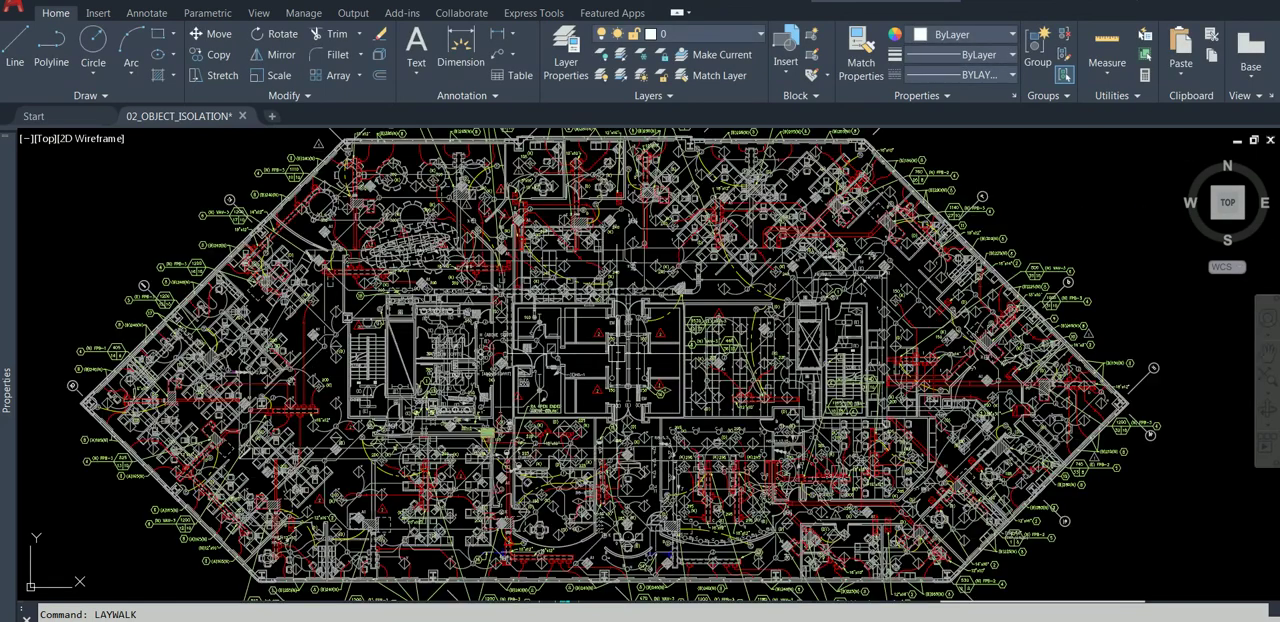
scroll(657, 345, "down", 1)
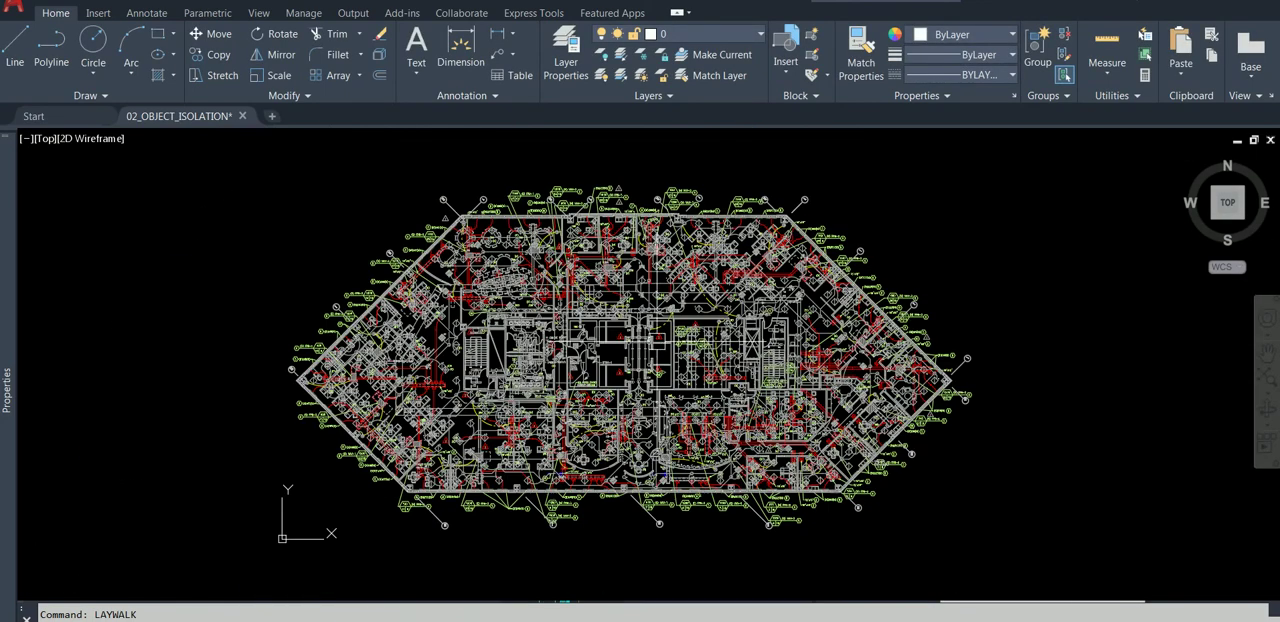
scroll(657, 345, "down", 1)
scroll(655, 340, "up", 2)
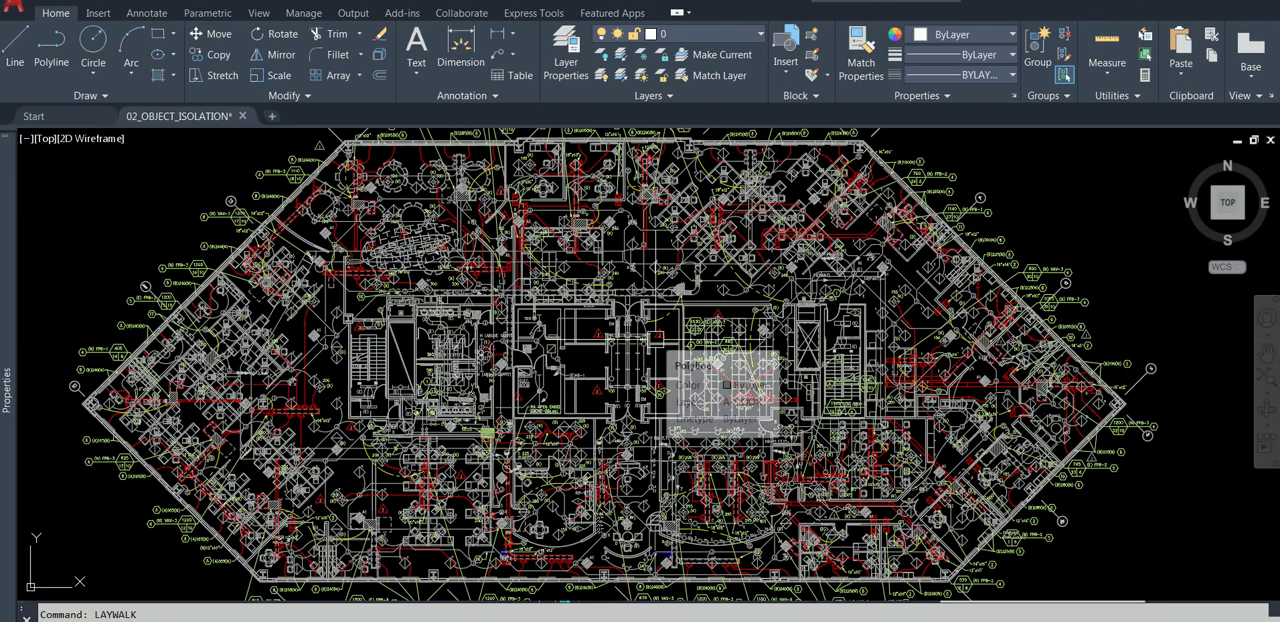